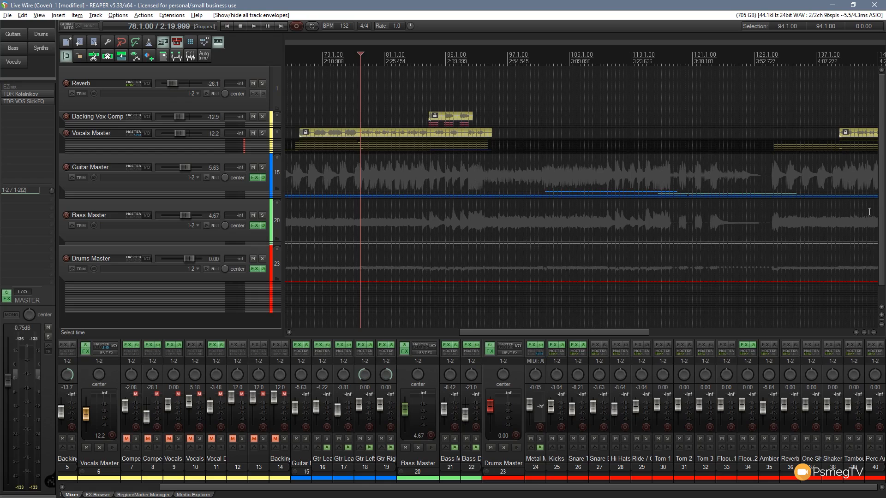
Expand the Drums Master folder to show its individual drum tracks
{"action": "scroll", "coordinate": [336, 258], "scroll_direction": "down", "scroll_amount": 1}
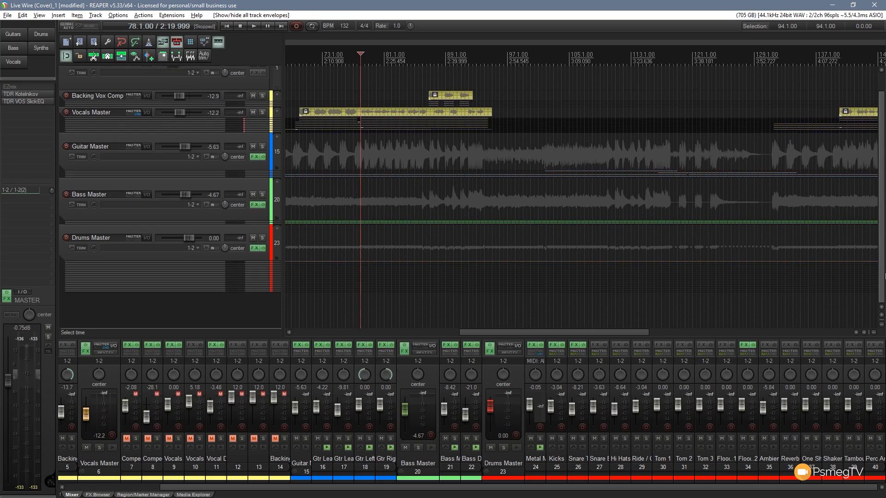
{"action": "left_click", "coordinate": [276, 228]}
{"action": "scroll", "coordinate": [673, 186], "scroll_direction": "down", "scroll_amount": 4}
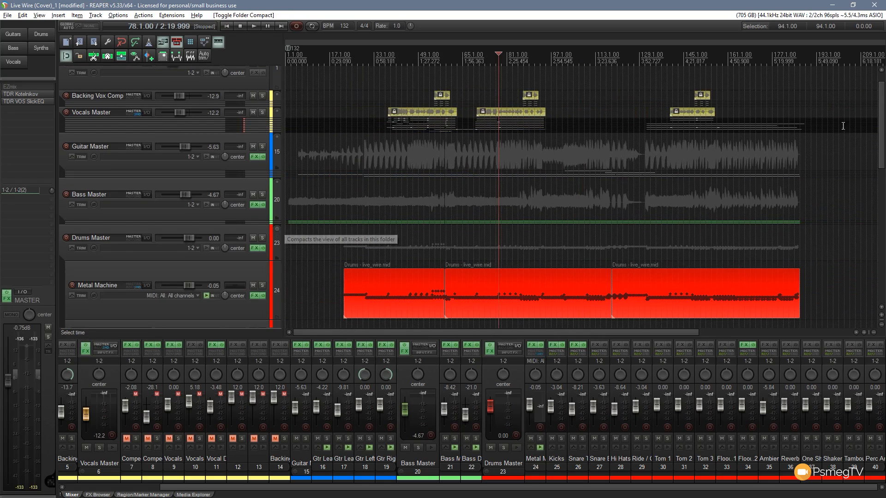
{"action": "left_click_drag", "start_coordinate": [881, 126], "coordinate": [880, 207]}
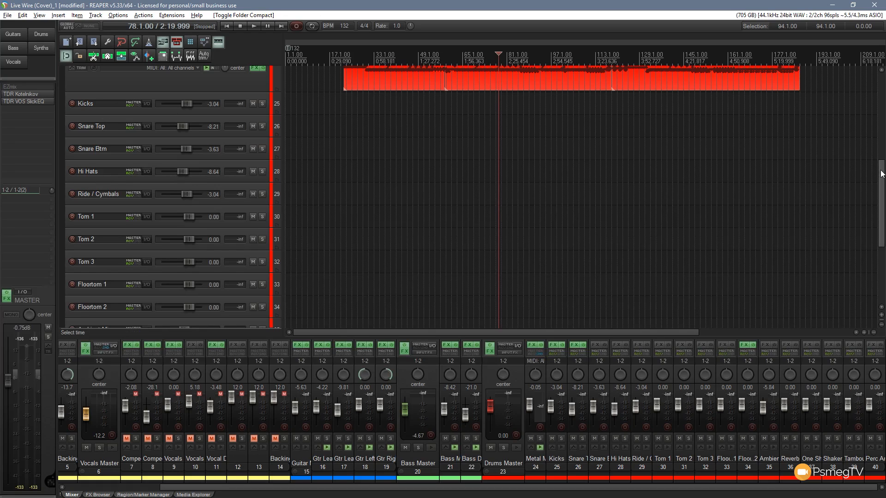
{"action": "scroll", "coordinate": [166, 119], "scroll_direction": "up", "scroll_amount": 2}
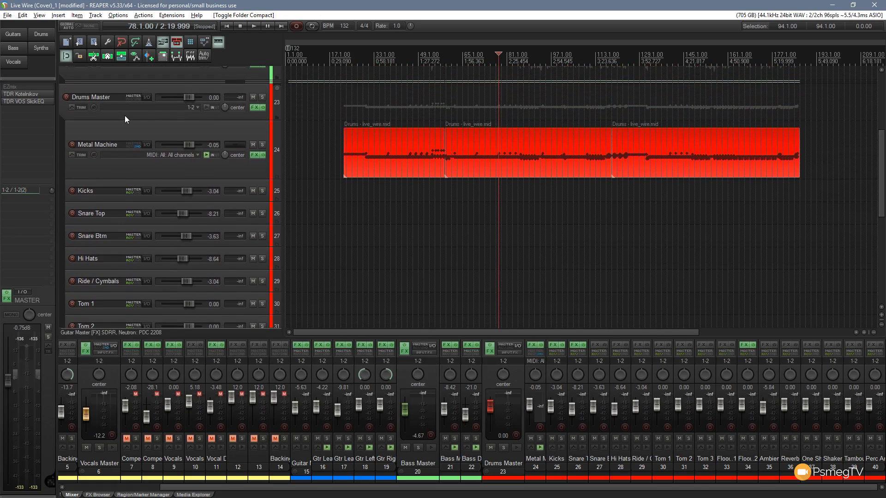
{"action": "left_click_drag", "start_coordinate": [881, 145], "coordinate": [881, 166]}
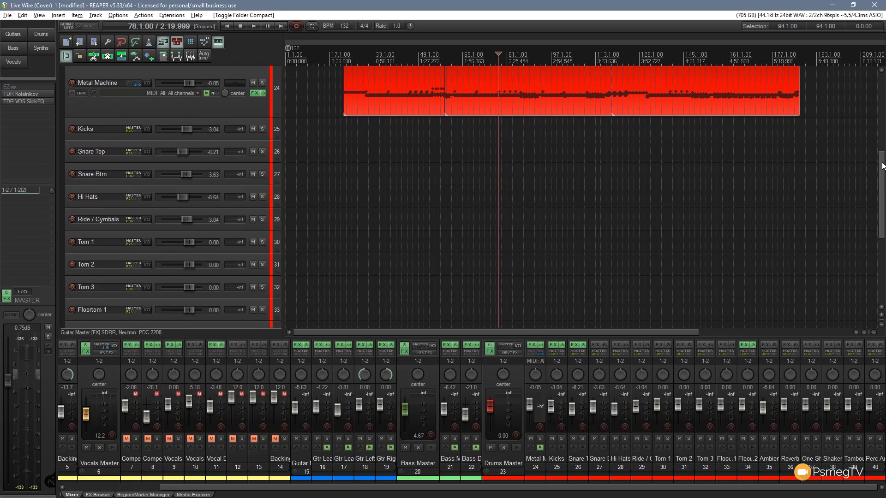
Select all the drum tracks from Kicks through Perc Ambience
{"action": "left_click", "coordinate": [125, 137]}
{"action": "scroll", "coordinate": [872, 175], "scroll_direction": "down", "scroll_amount": 5}
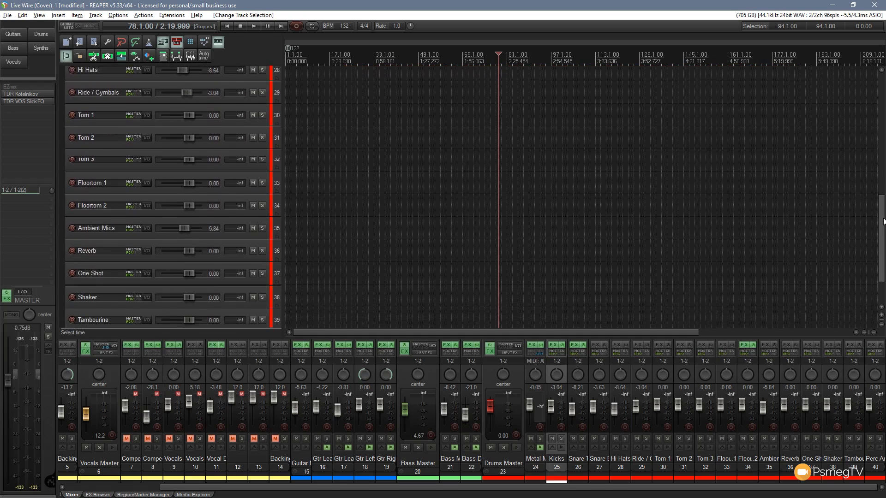
{"action": "left_click", "coordinate": [216, 273], "text": "shift"}
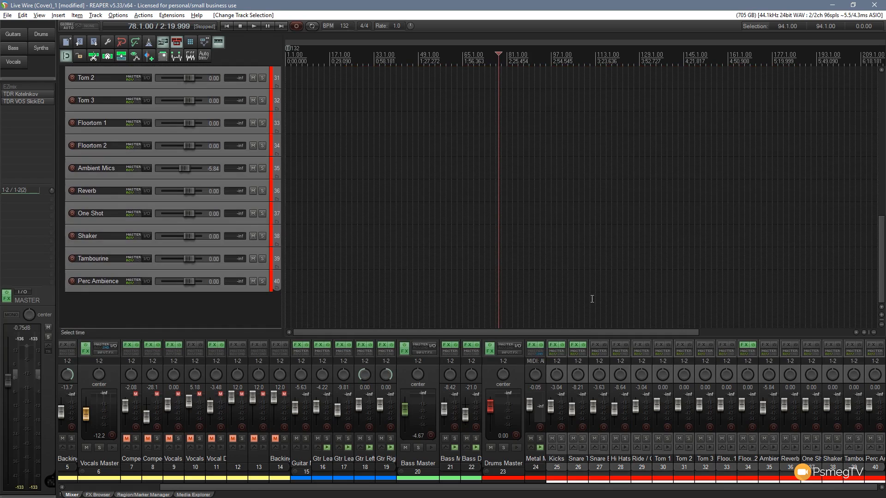
{"action": "left_click_drag", "start_coordinate": [877, 257], "coordinate": [877, 165]}
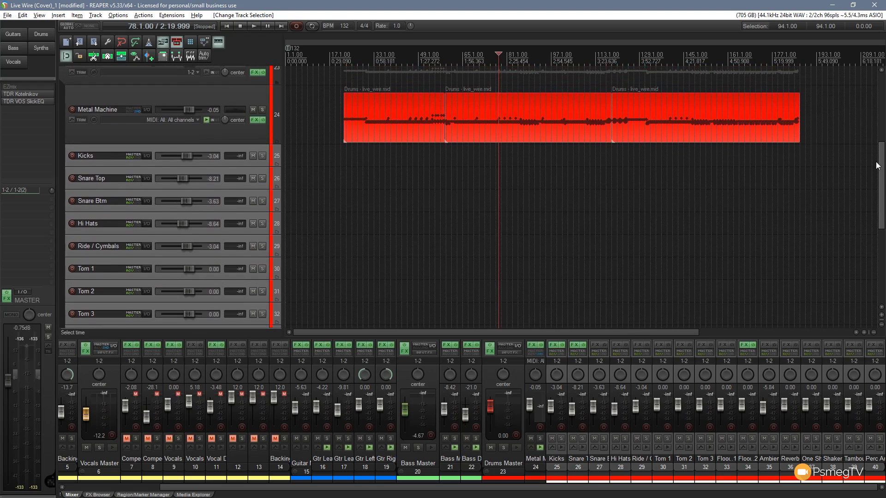
Open the render settings and set the source to Stems (selected tracks)
{"action": "left_click", "coordinate": [9, 15]}
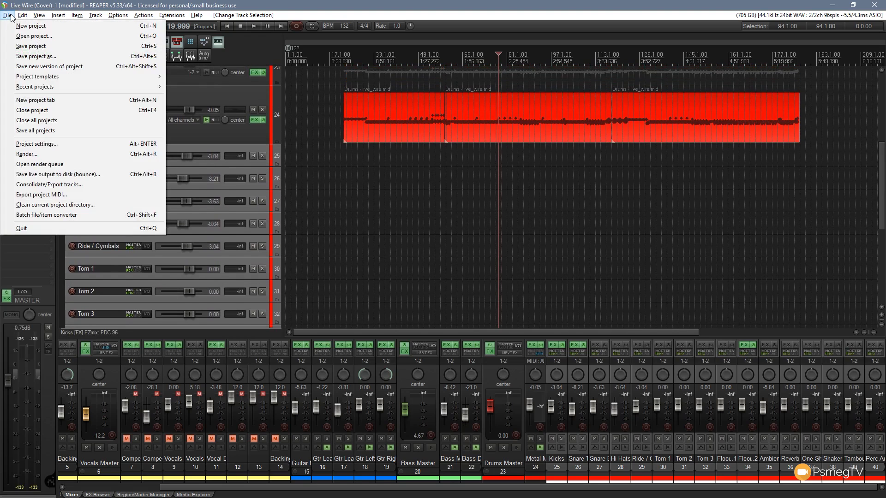
{"action": "left_click", "coordinate": [26, 153]}
{"action": "left_click_drag", "start_coordinate": [431, 66], "coordinate": [211, 26]}
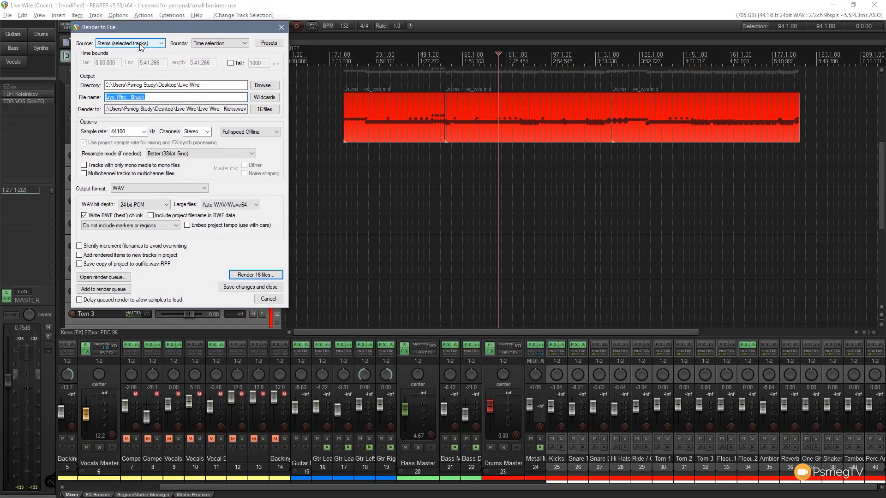
{"action": "left_click", "coordinate": [139, 43]}
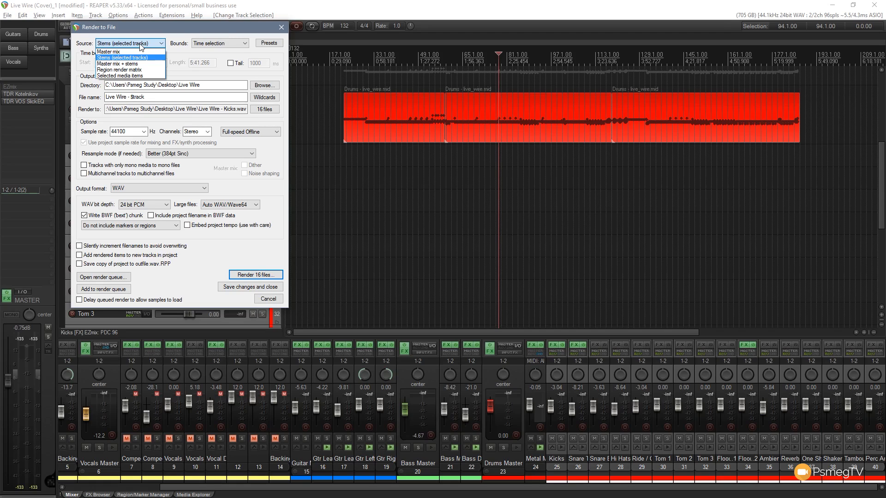
{"action": "left_click", "coordinate": [131, 57]}
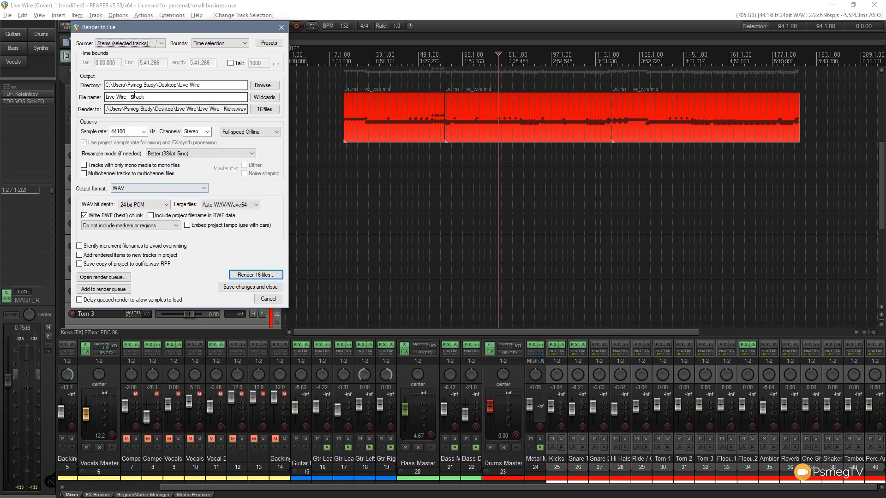
Shorten the output file name to Live Wire and render the selected drum stems into the desktop's Live Wire folder
{"action": "left_click_drag", "start_coordinate": [129, 97], "coordinate": [235, 97]}
{"action": "key", "text": "BackSpace"}
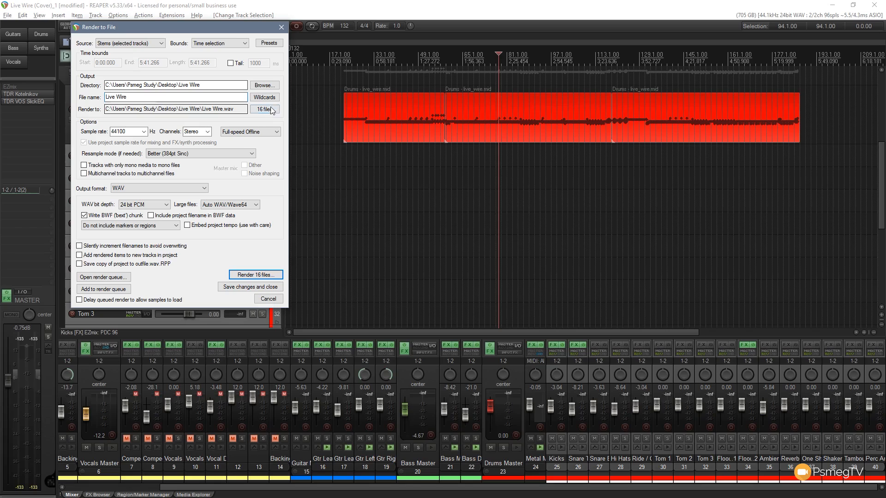
{"action": "left_click", "coordinate": [263, 86]}
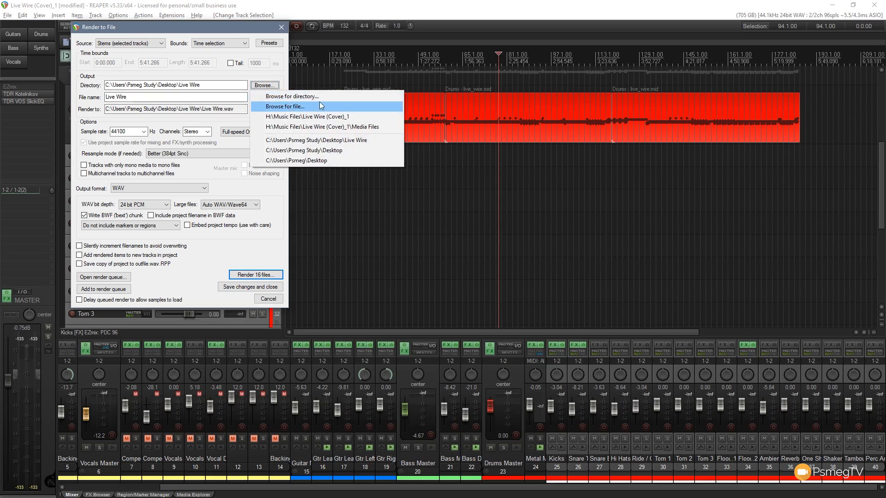
{"action": "left_click", "coordinate": [229, 27]}
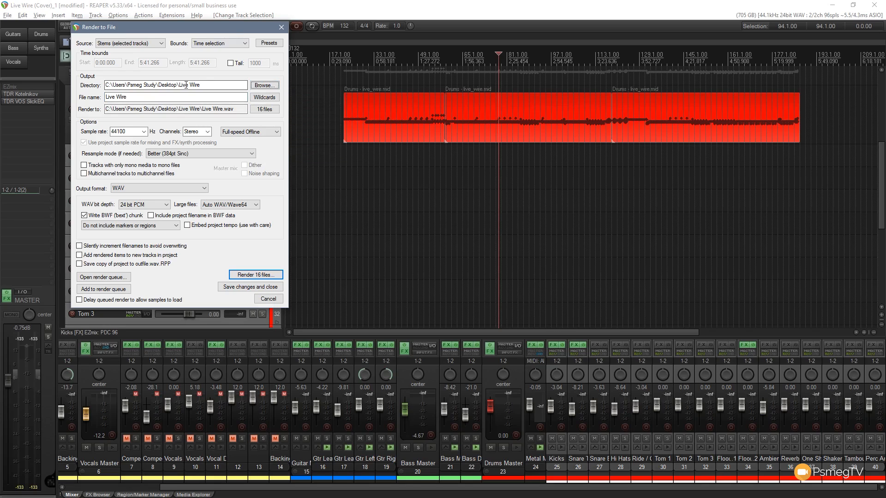
{"action": "left_click_drag", "start_coordinate": [202, 84], "coordinate": [105, 85]}
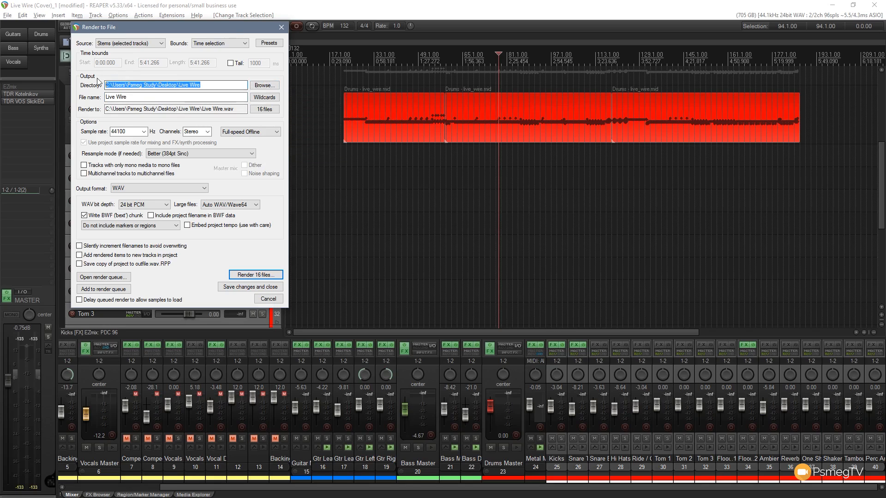
{"action": "left_click", "coordinate": [204, 83]}
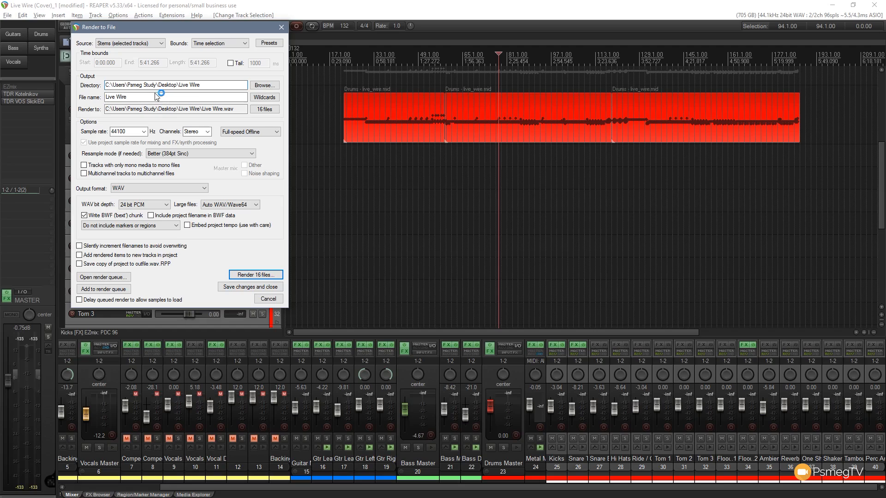
{"action": "left_click", "coordinate": [142, 98]}
{"action": "left_click", "coordinate": [249, 276]}
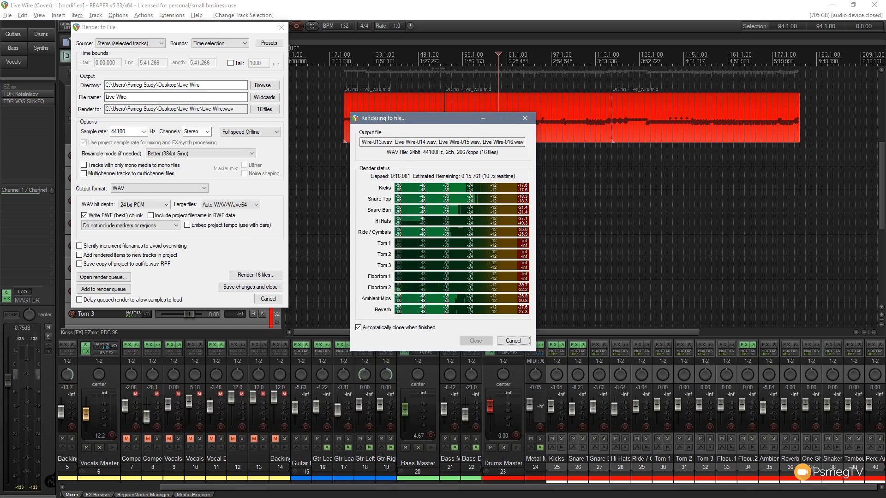
Bring the Live Wire folder window into view and widen it to check the names of the rendered files
{"action": "left_click_drag", "start_coordinate": [0, 138], "coordinate": [478, 38]}
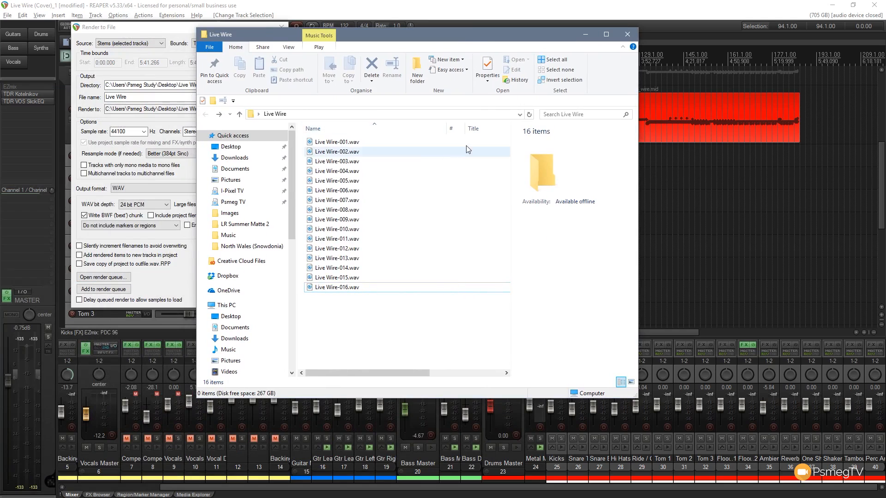
{"action": "left_click_drag", "start_coordinate": [637, 159], "coordinate": [795, 158]}
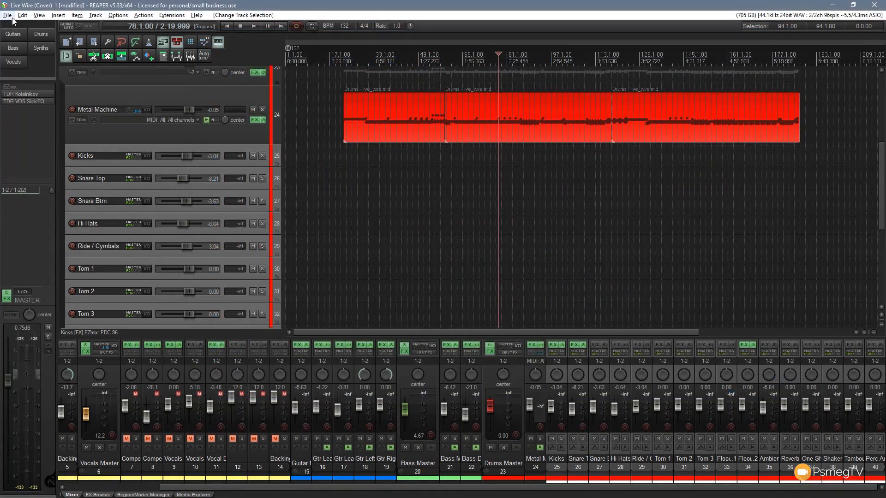
Reopen the render settings, clear the output file name, and move the dialog off the track list
{"action": "left_click", "coordinate": [8, 15]}
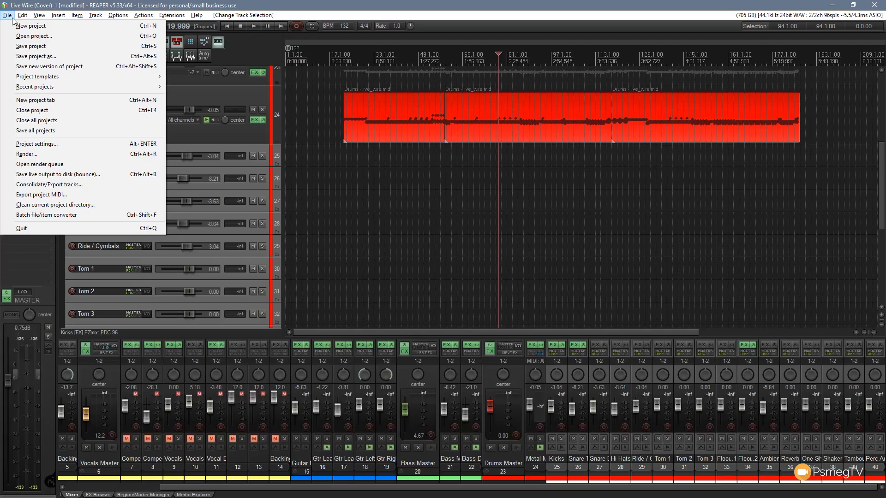
{"action": "left_click", "coordinate": [38, 155]}
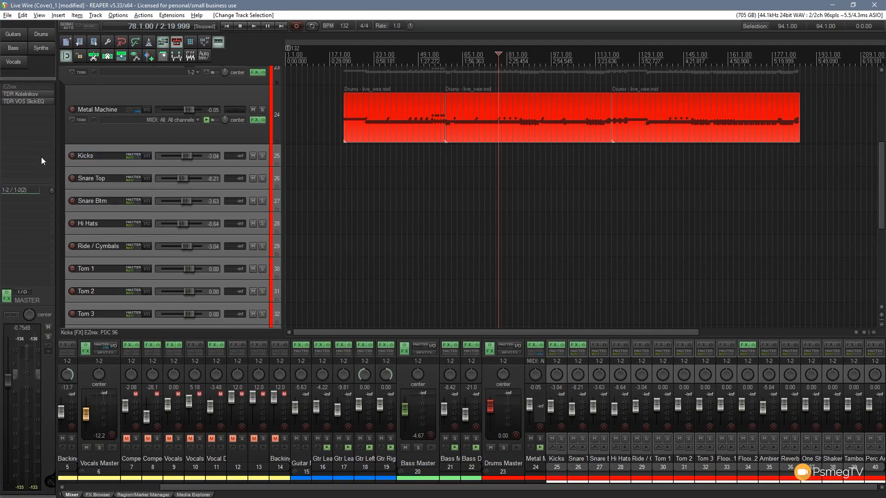
{"action": "left_click_drag", "start_coordinate": [207, 30], "coordinate": [199, 51]}
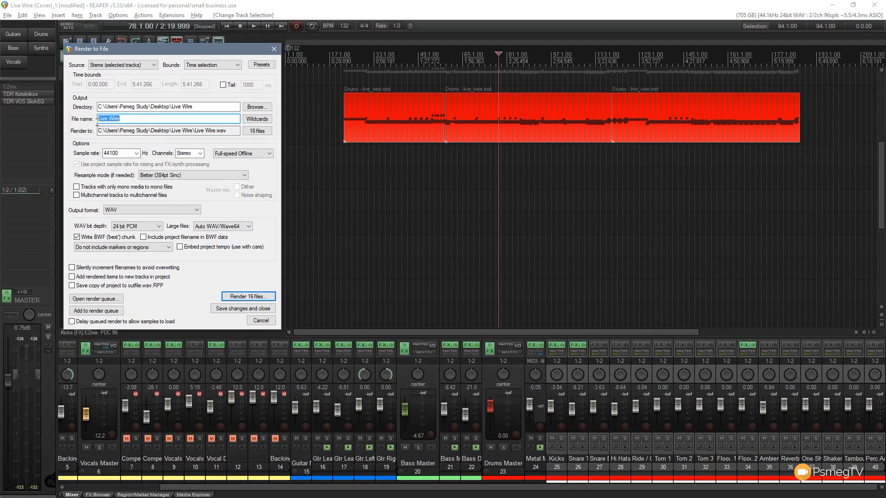
{"action": "key", "text": "BackSpace"}
{"action": "left_click", "coordinate": [254, 119]}
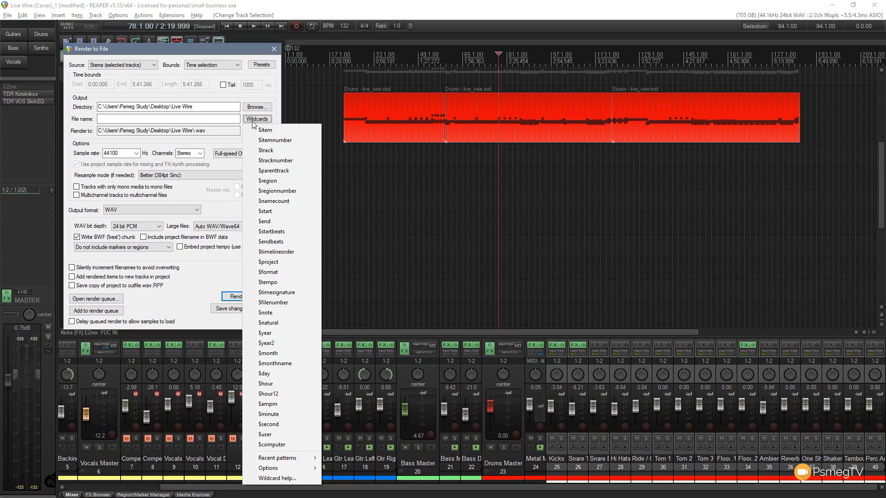
{"action": "left_click", "coordinate": [211, 50]}
{"action": "left_click_drag", "start_coordinate": [211, 50], "coordinate": [436, 58]}
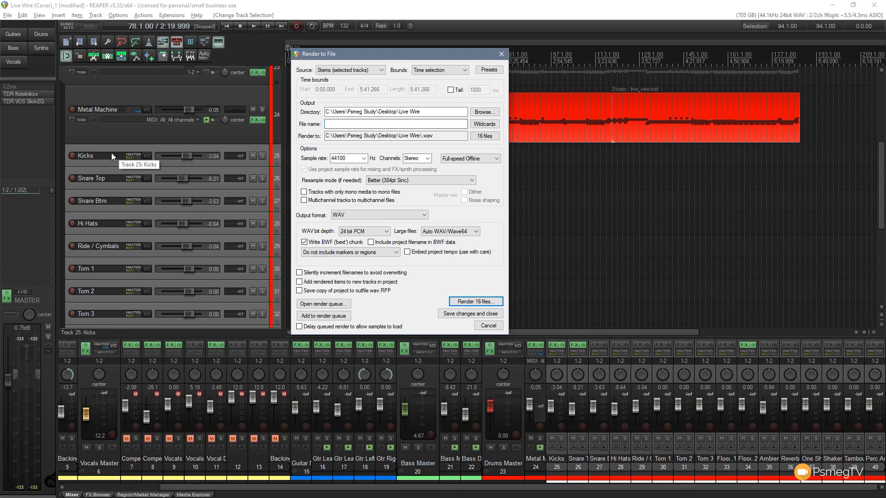
Build the output file name from the $tracknumber and $track wildcards, separated by a space
{"action": "left_click", "coordinate": [484, 125]}
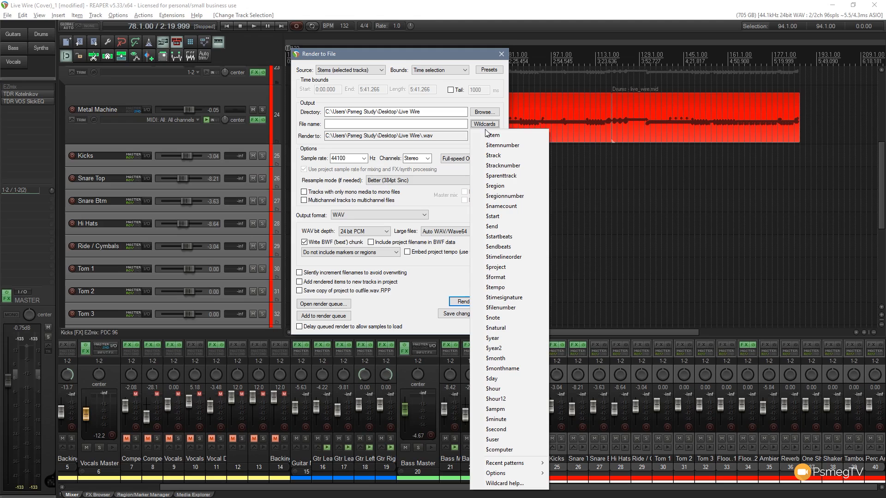
{"action": "left_click", "coordinate": [506, 167]}
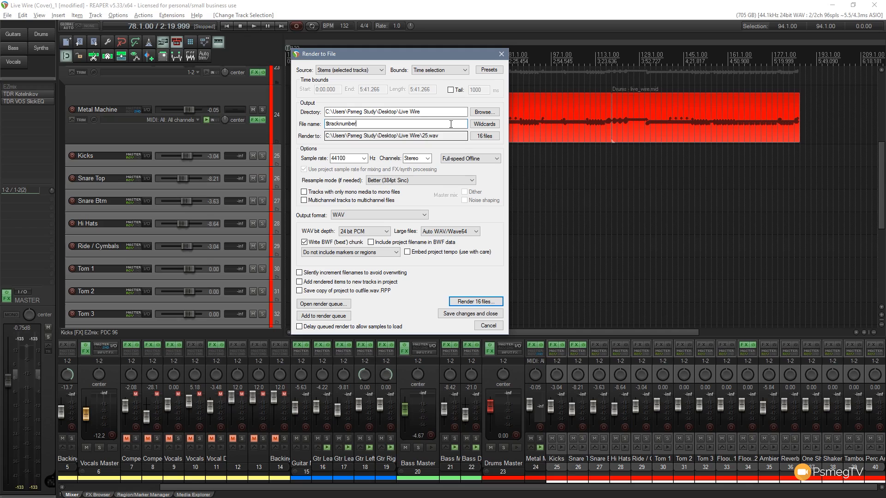
{"action": "left_click", "coordinate": [491, 125]}
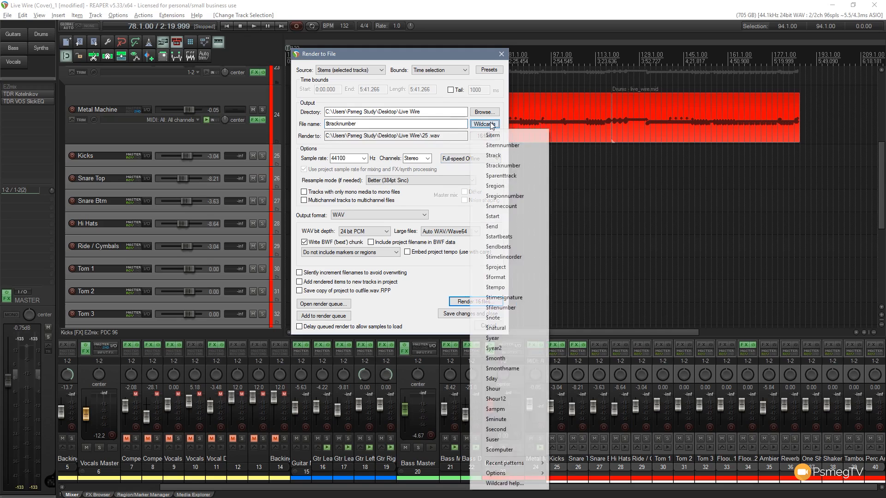
{"action": "left_click", "coordinate": [493, 156]}
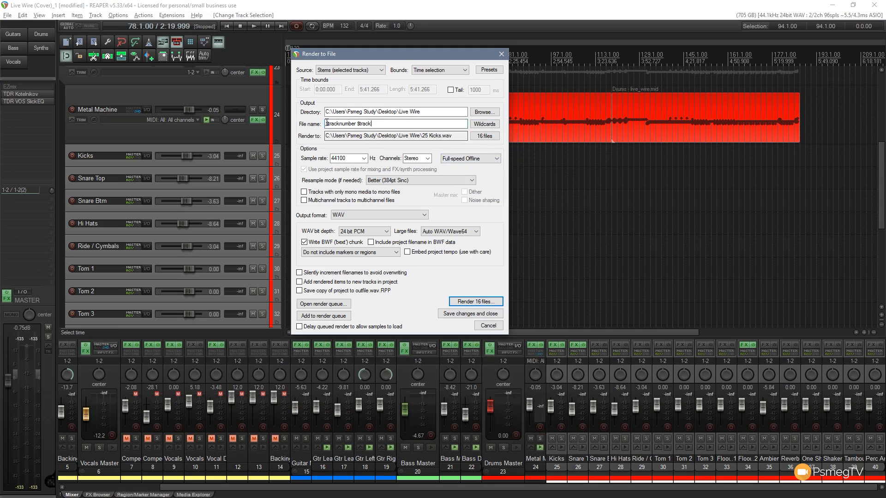
Add the word Track before the wildcards and a hyphen between them, making the file name "Track $tracknumber - $track"
{"action": "key", "text": "Home"}
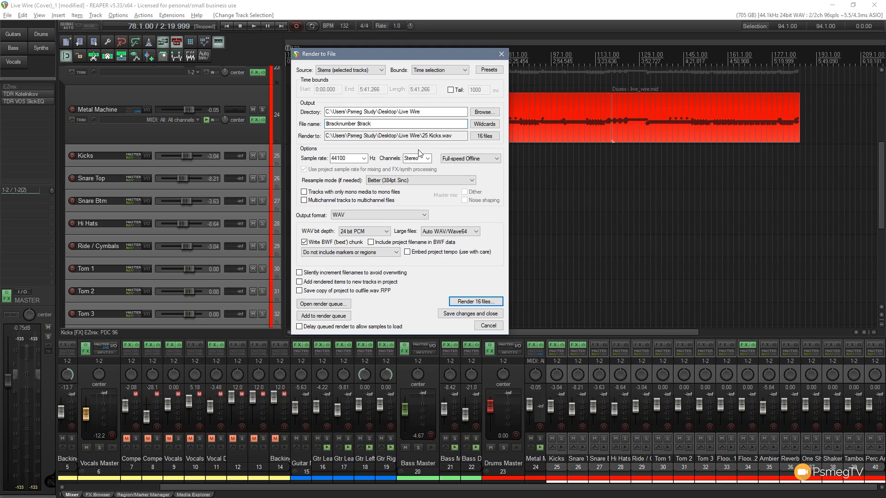
{"action": "type", "text": "Trcak $trac"}
{"action": "key", "text": "BackSpace"}
{"action": "key", "text": "Right"}
{"action": "type", "text": "c"}
{"action": "left_click", "coordinate": [370, 124]}
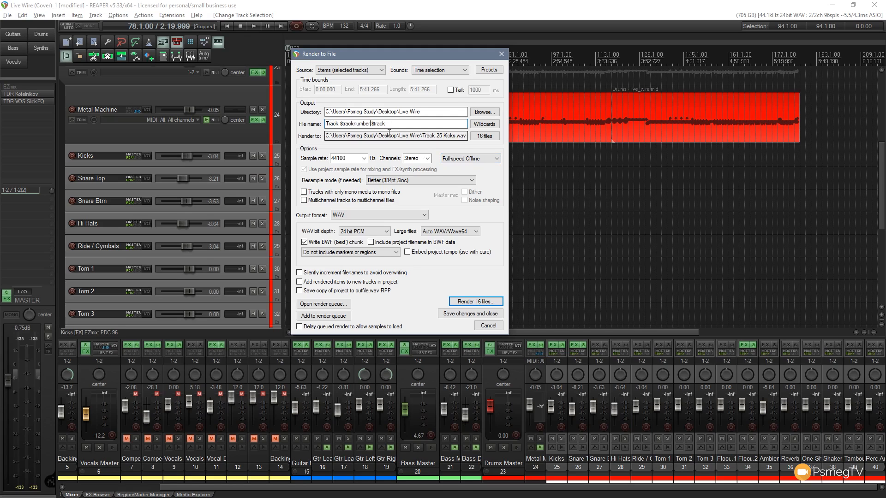
{"action": "type", "text": "-"}
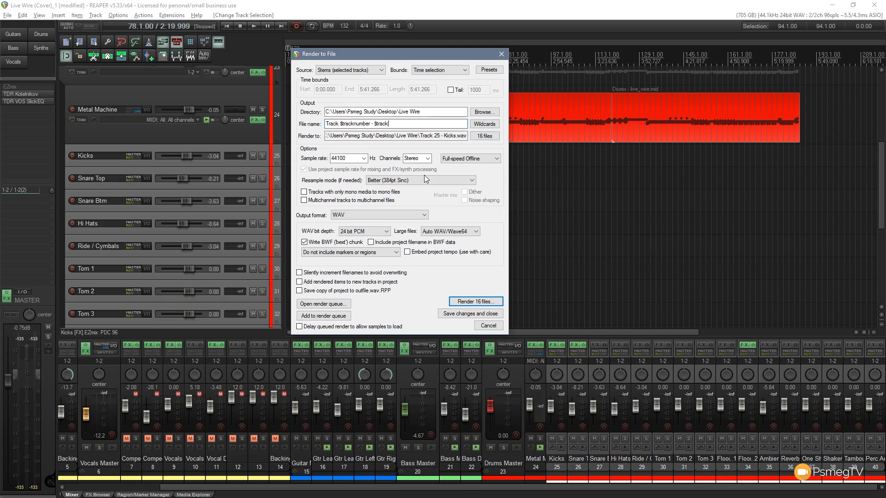
Append a hyphen and the $tempo wildcard to the end of the output file name
{"action": "type", "text": " -"}
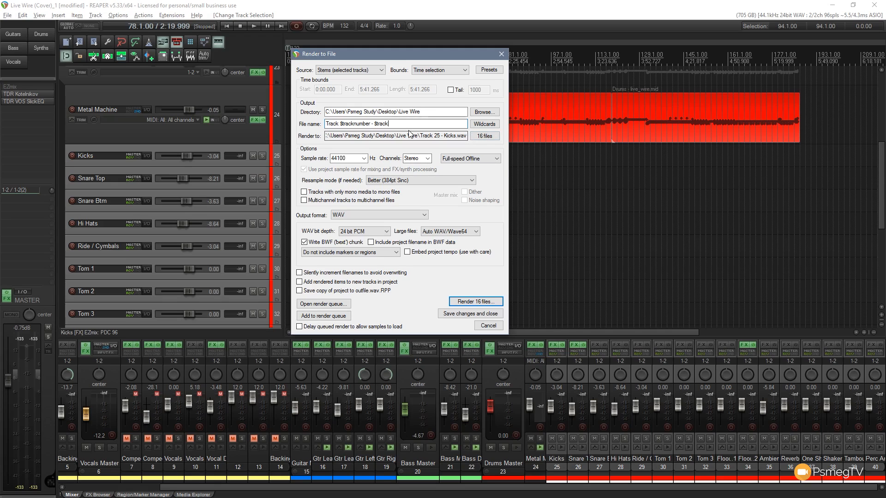
{"action": "left_click", "coordinate": [481, 124]}
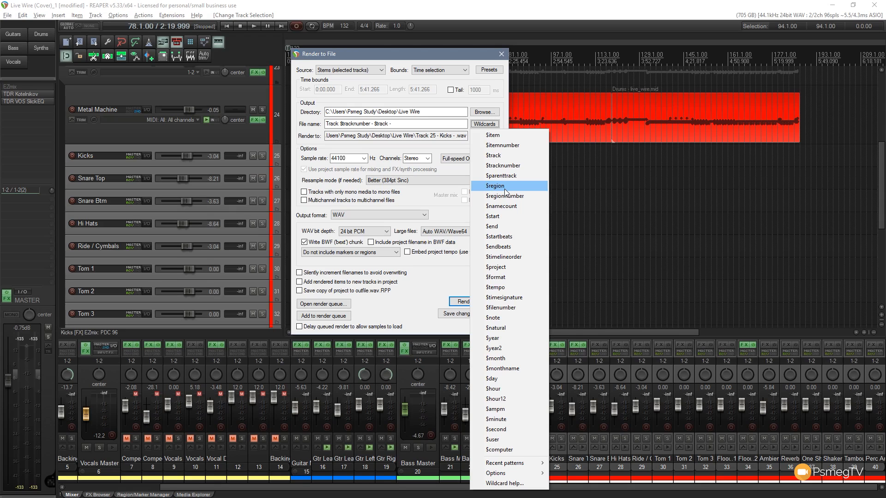
{"action": "left_click", "coordinate": [513, 288]}
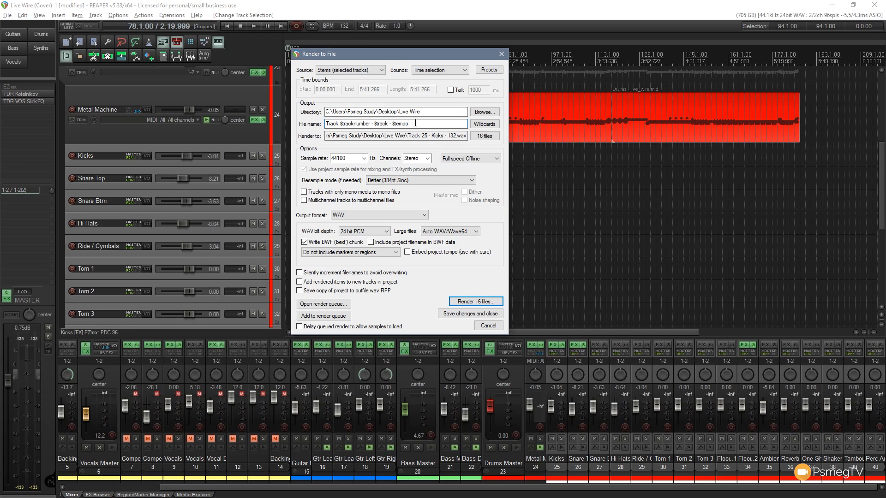
Append Bmp after the $tempo wildcard in the output file name, separated by a space
{"action": "type", "text": "Bmp"}
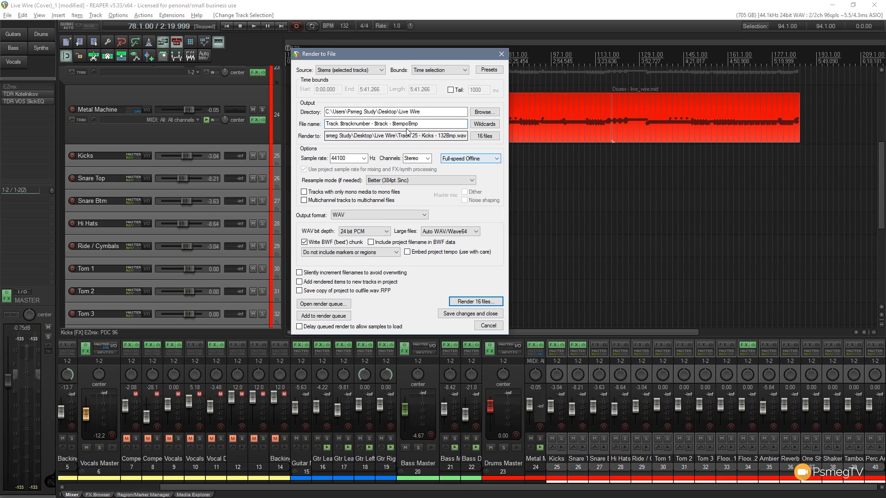
{"action": "left_click", "coordinate": [409, 124]}
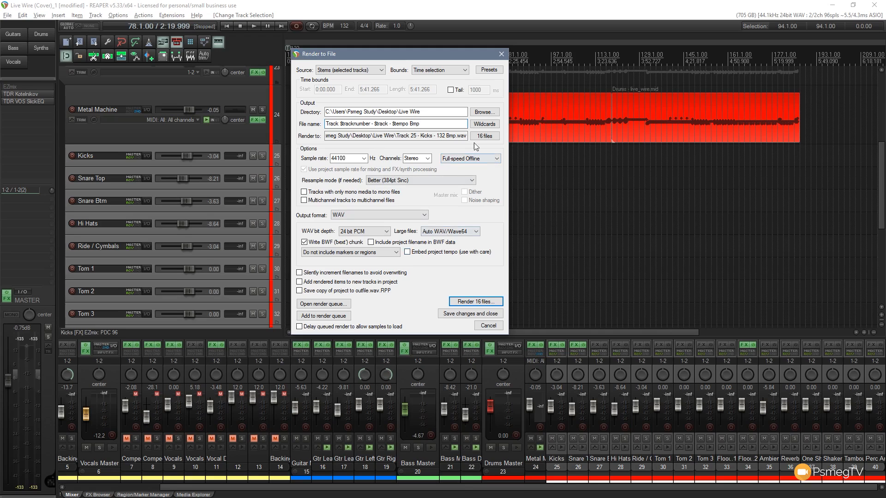
Render the 16 selected drum tracks as stems and check the file names in the Live Wire output folder
{"action": "left_click", "coordinate": [478, 303]}
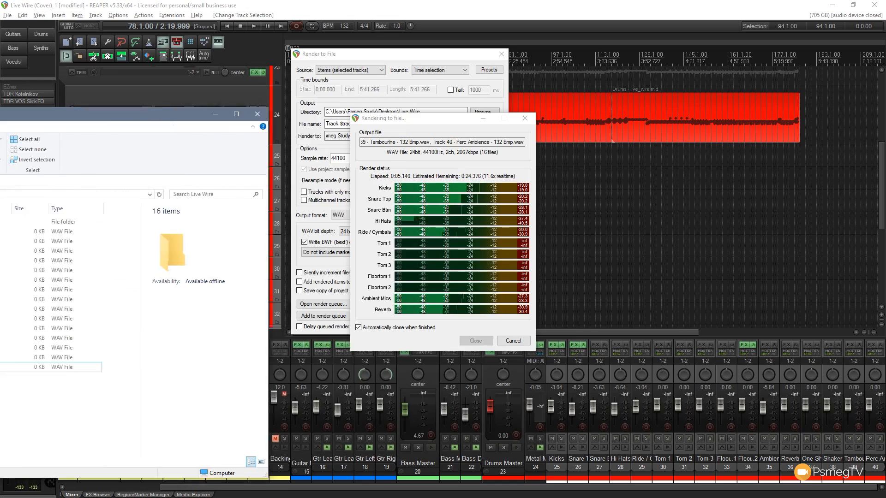
{"action": "left_click_drag", "start_coordinate": [0, 115], "coordinate": [403, 61]}
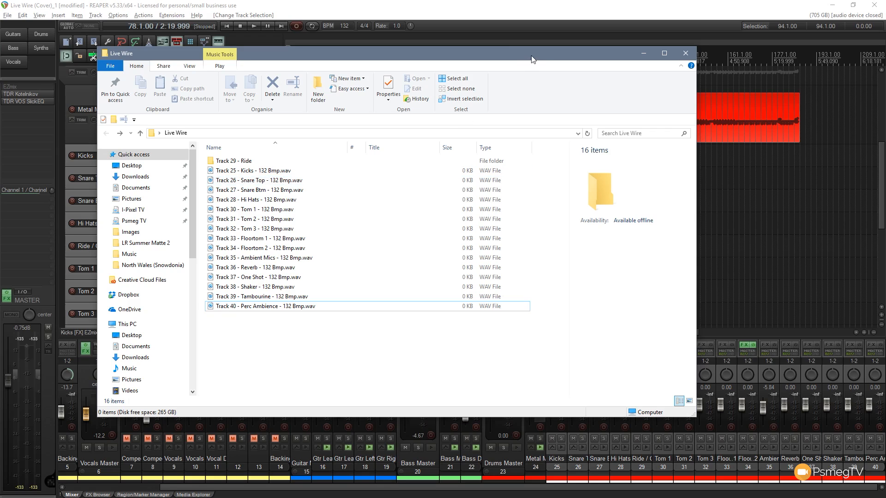
{"action": "left_click_drag", "start_coordinate": [532, 56], "coordinate": [0, 138]}
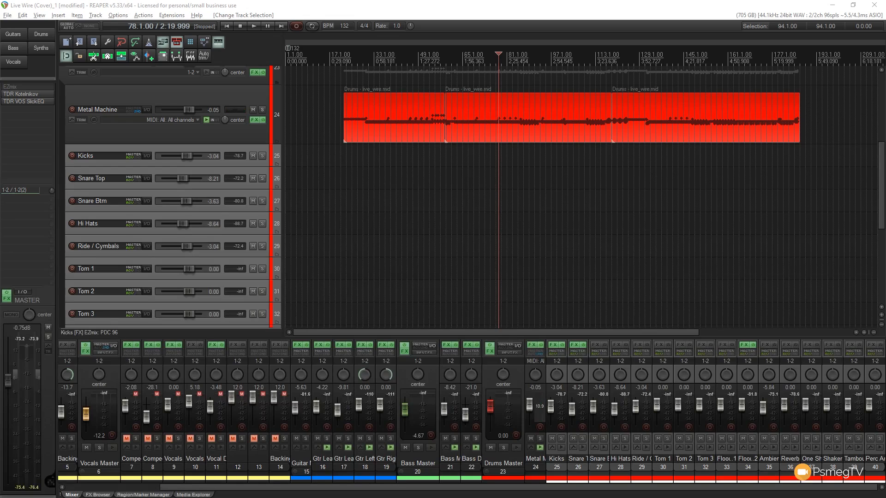
Reopen the render settings, enable rendering tracks with only mono media to mono files, and render the 16 drum stems again
{"action": "left_click", "coordinate": [8, 15]}
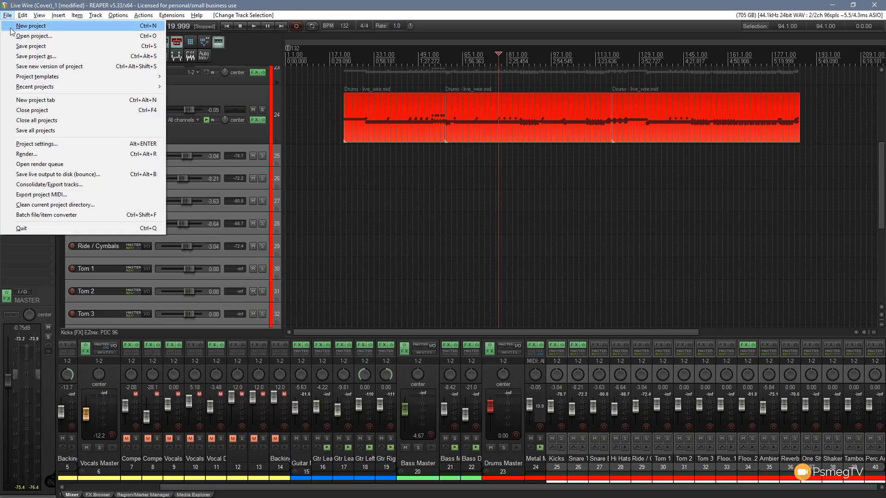
{"action": "left_click", "coordinate": [26, 154]}
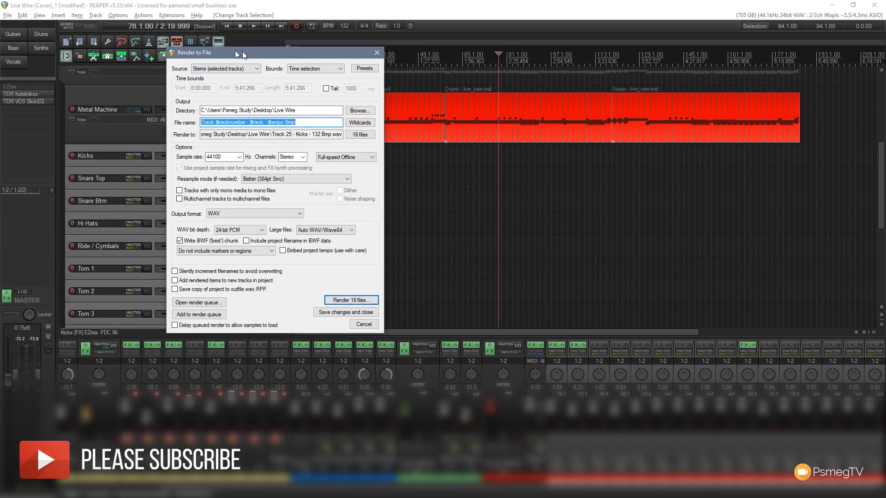
{"action": "left_click_drag", "start_coordinate": [237, 55], "coordinate": [214, 52]}
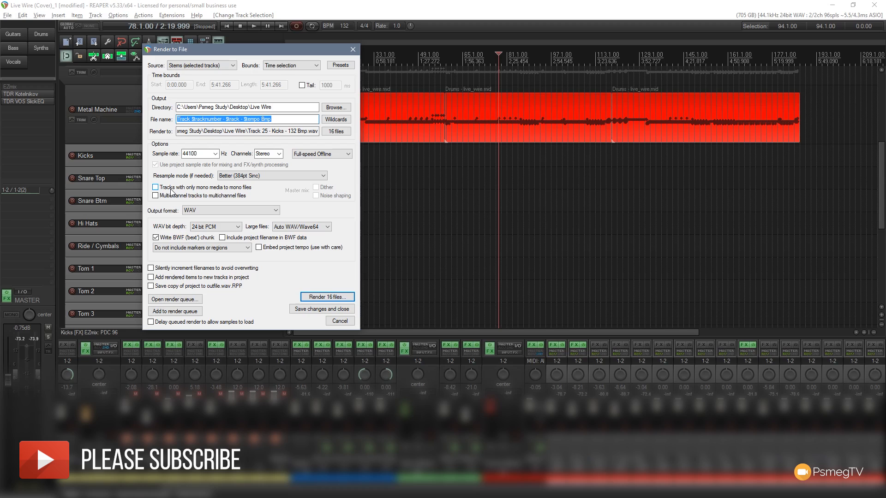
{"action": "left_click", "coordinate": [170, 191]}
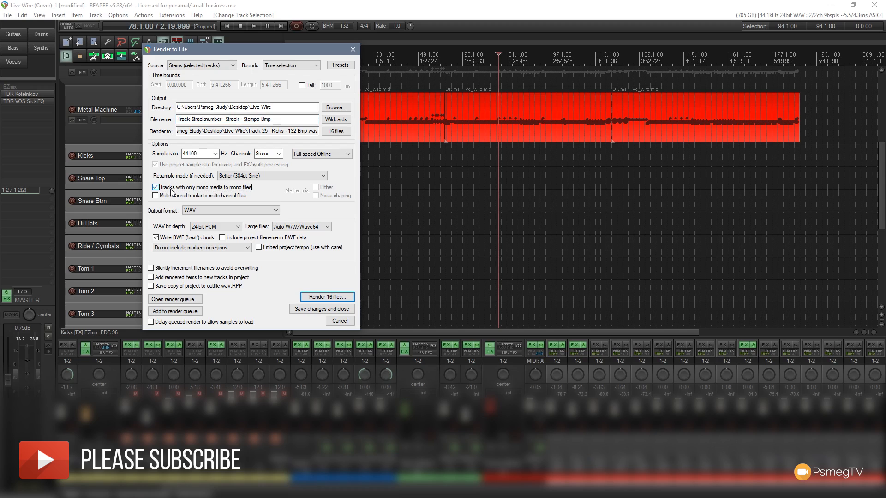
{"action": "left_click", "coordinate": [324, 300]}
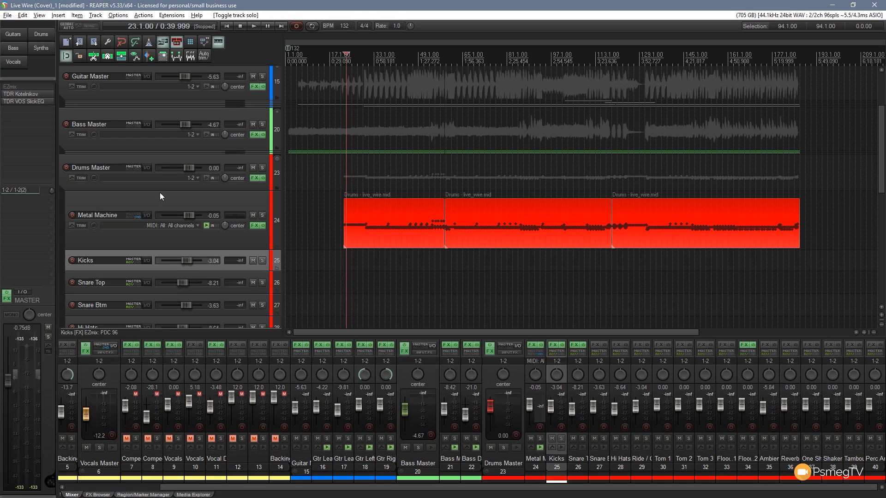
Select only the Drums Master track and open the render settings for it
{"action": "left_click", "coordinate": [152, 159]}
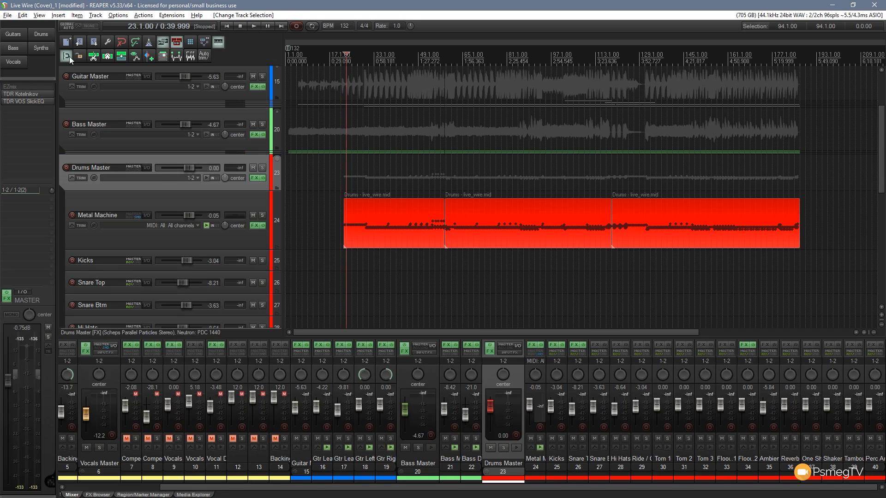
{"action": "left_click", "coordinate": [8, 14]}
{"action": "left_click", "coordinate": [35, 153]}
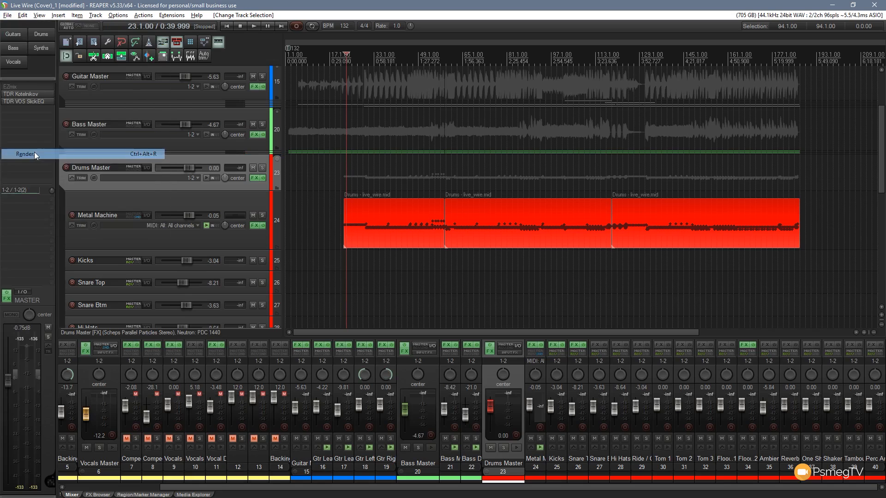
{"action": "left_click_drag", "start_coordinate": [295, 46], "coordinate": [273, 28]}
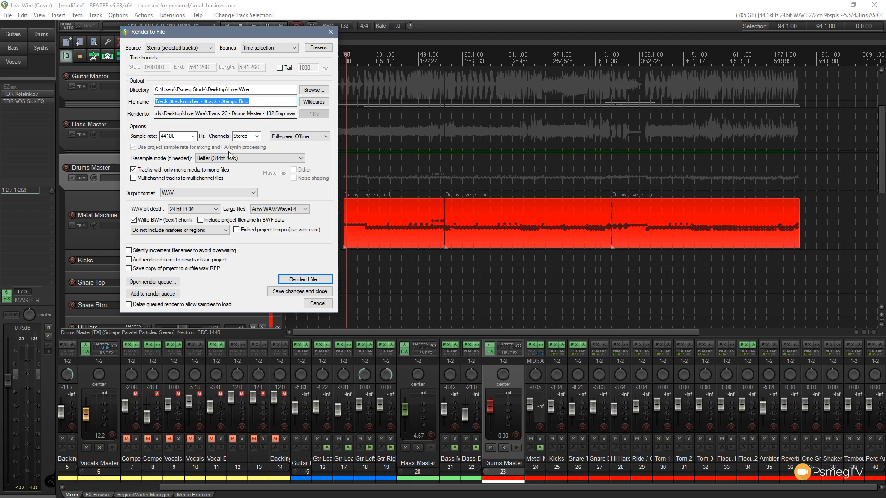
Remove the Track prefix and $tracknumber wildcard and capitalise the tempo suffix, making the file name "$track - $tempo BPM"
{"action": "left_click", "coordinate": [171, 103]}
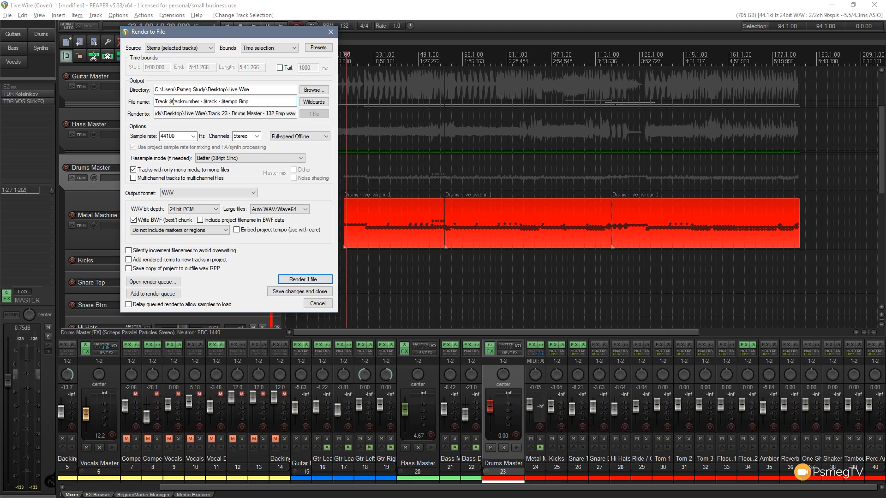
{"action": "left_click_drag", "start_coordinate": [204, 101], "coordinate": [155, 102]}
{"action": "key", "text": "BackSpace"}
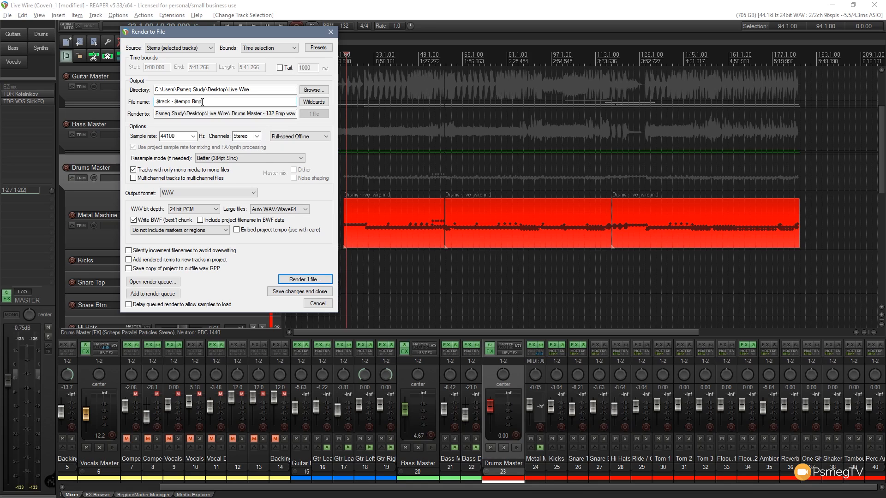
{"action": "left_click_drag", "start_coordinate": [202, 102], "coordinate": [197, 102]}
{"action": "type", "text": "PM"}
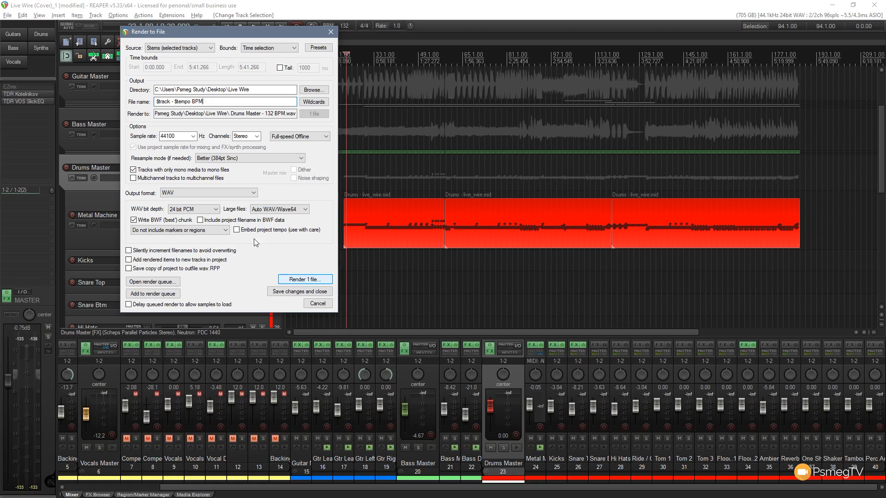
Render the Drums Master stem and bring the Live Wire output folder into view
{"action": "left_click_drag", "start_coordinate": [179, 178], "coordinate": [239, 221]}
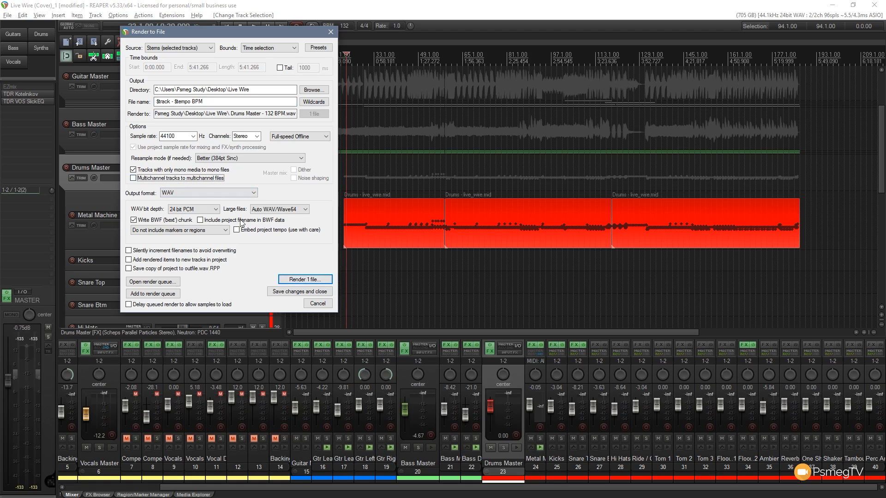
{"action": "left_click", "coordinate": [316, 279]}
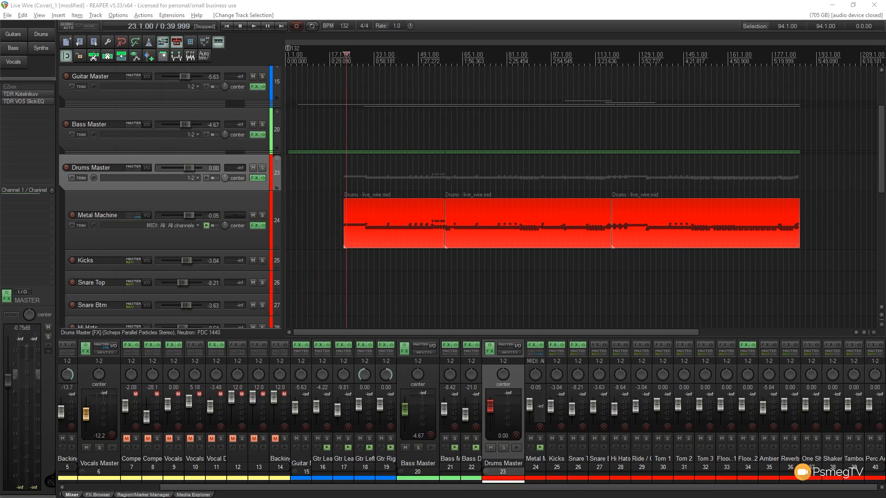
{"action": "left_click_drag", "start_coordinate": [0, 131], "coordinate": [448, 64]}
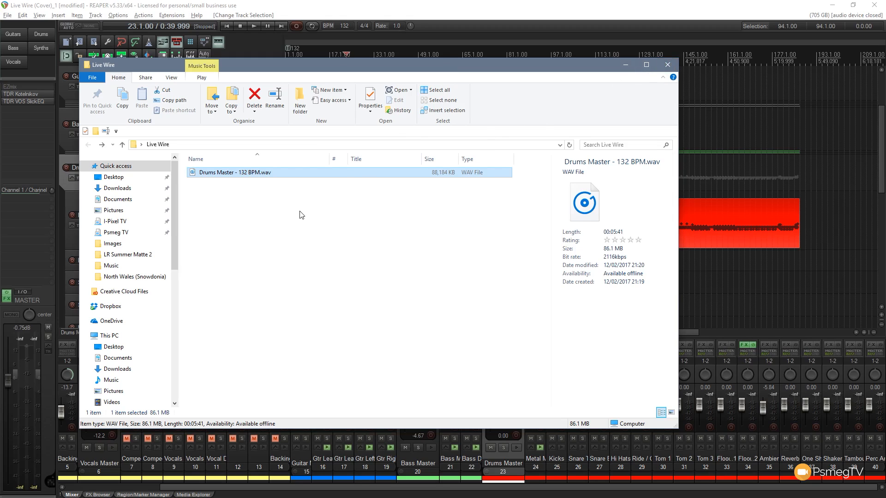
Delete the rendered Drums Master WAV file from the Live Wire folder and close the folder window
{"action": "key", "text": "Delete"}
{"action": "left_click", "coordinate": [480, 289]}
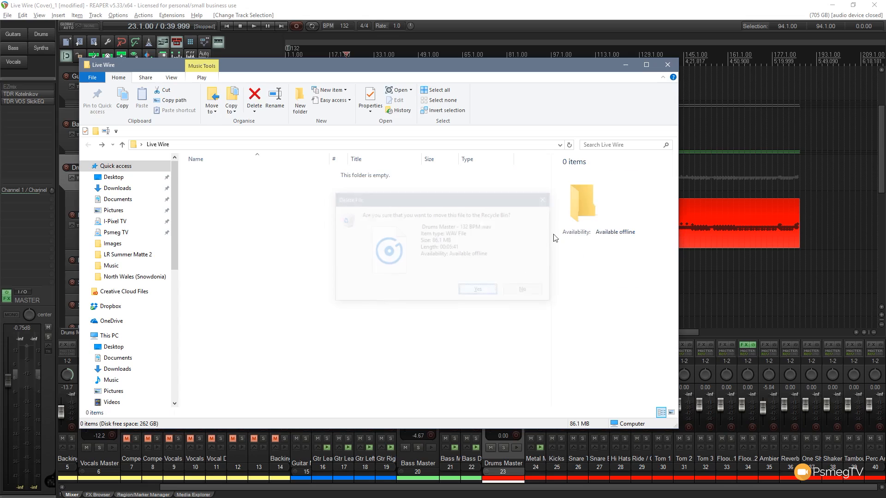
{"action": "left_click", "coordinate": [665, 65]}
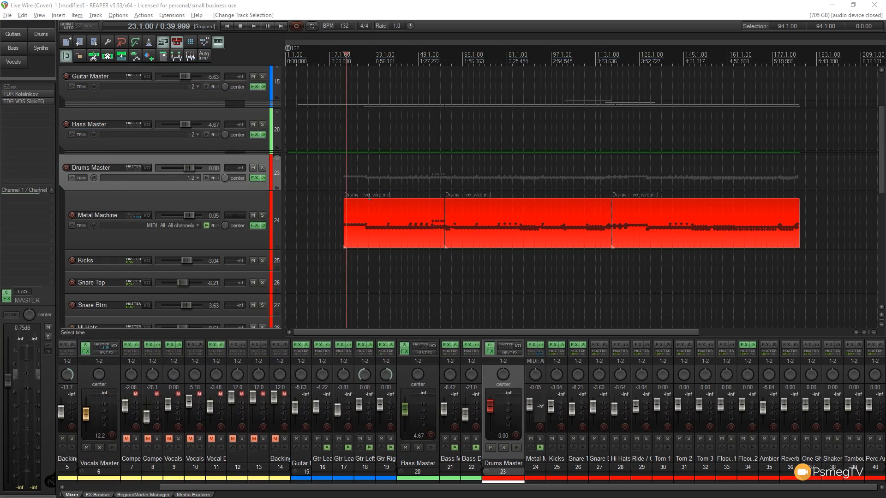
Add the Bass Master, Guitar Master, Reverb, Backing Vox Comp and Vocals Master tracks to the Drums Master selection
{"action": "scroll", "coordinate": [881, 155], "scroll_direction": "up", "scroll_amount": 3}
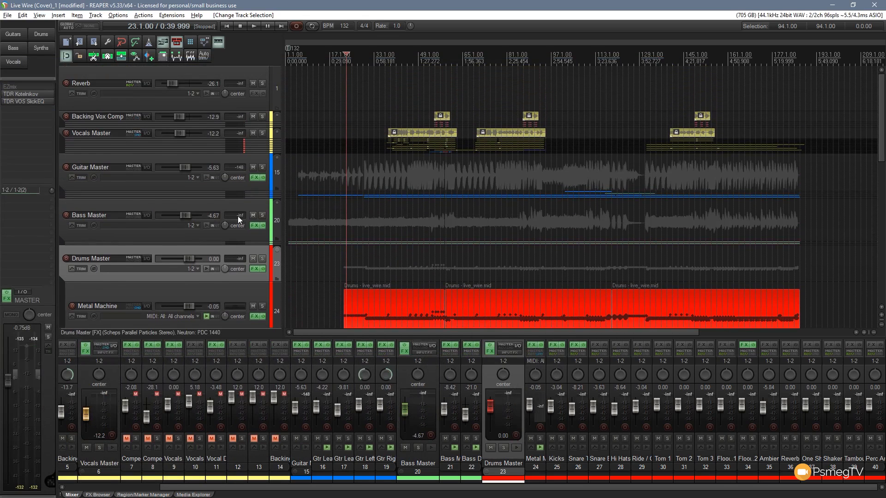
{"action": "left_click", "coordinate": [176, 204], "text": "ctrl"}
{"action": "left_click", "coordinate": [168, 155], "text": "ctrl"}
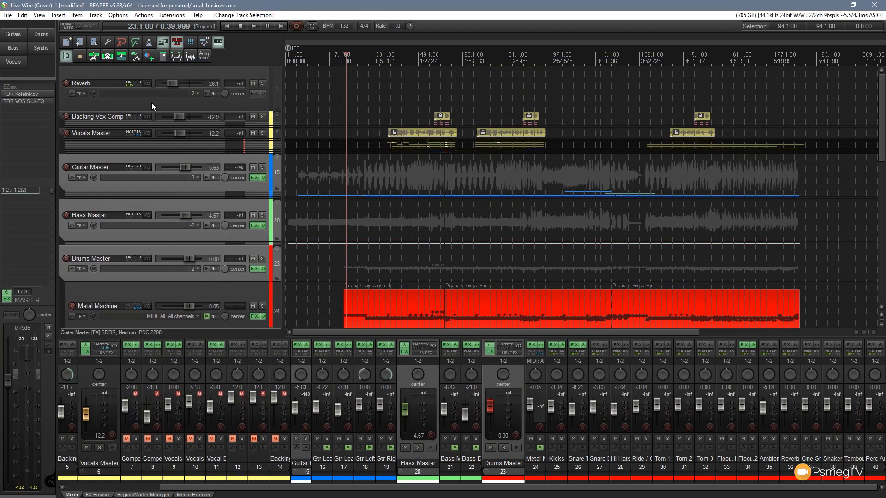
{"action": "left_click", "coordinate": [121, 106]}
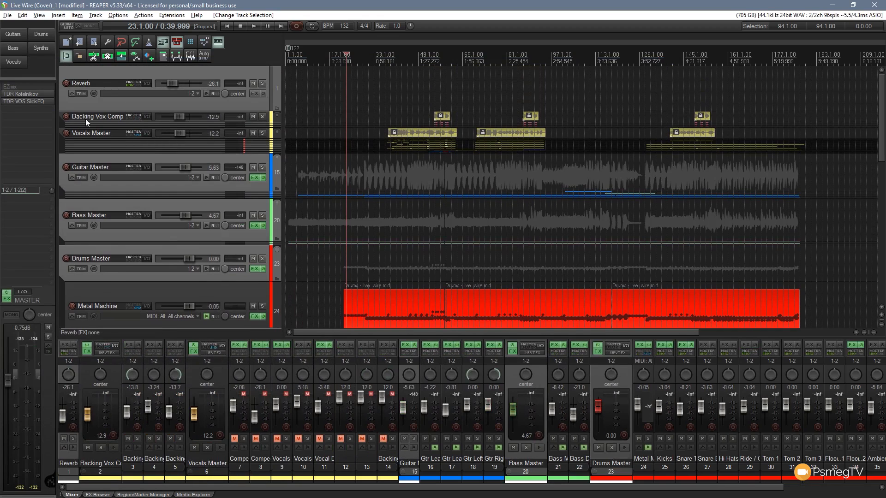
{"action": "left_click", "coordinate": [120, 117], "text": "ctrl"}
{"action": "left_click", "coordinate": [115, 132], "text": "ctrl"}
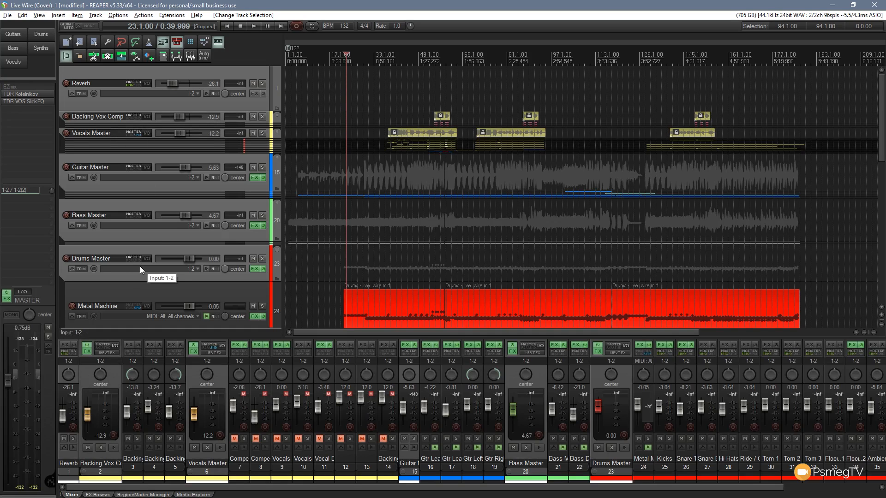
Open the render settings for the six selected tracks and render them as separate stems
{"action": "left_click", "coordinate": [7, 9]}
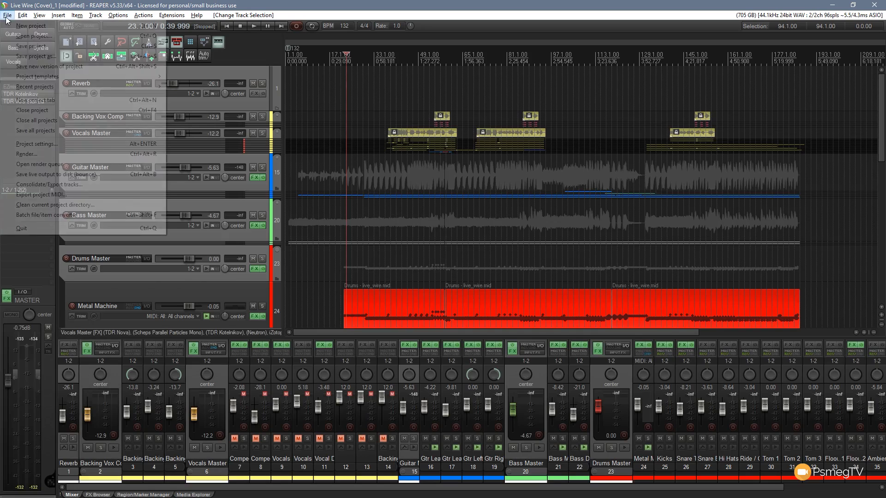
{"action": "left_click", "coordinate": [309, 150]}
{"action": "key", "text": "ctrl+alt+r"}
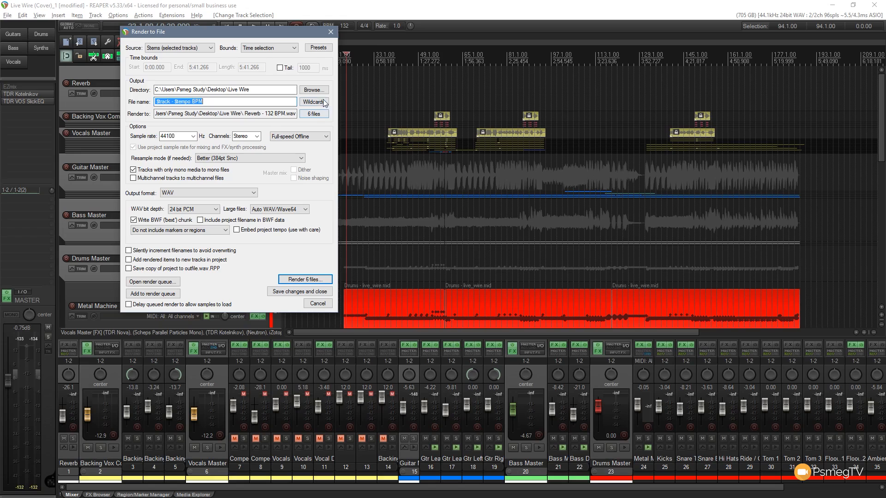
{"action": "left_click", "coordinate": [305, 279]}
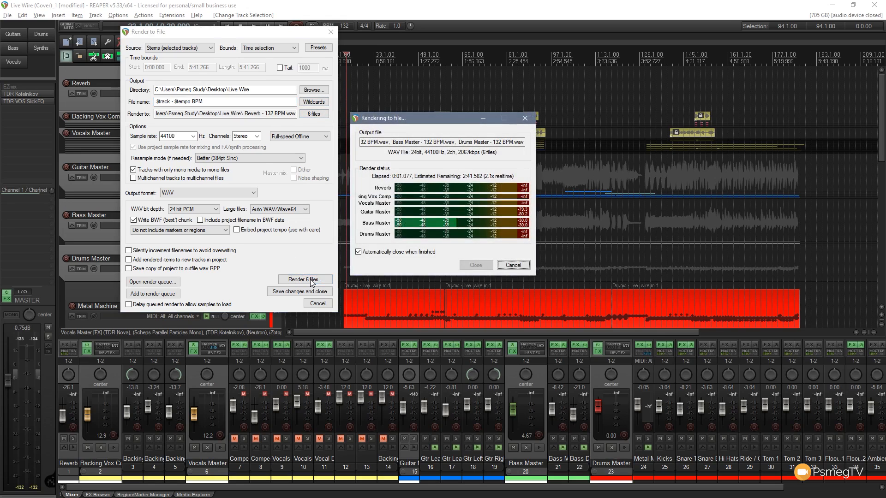